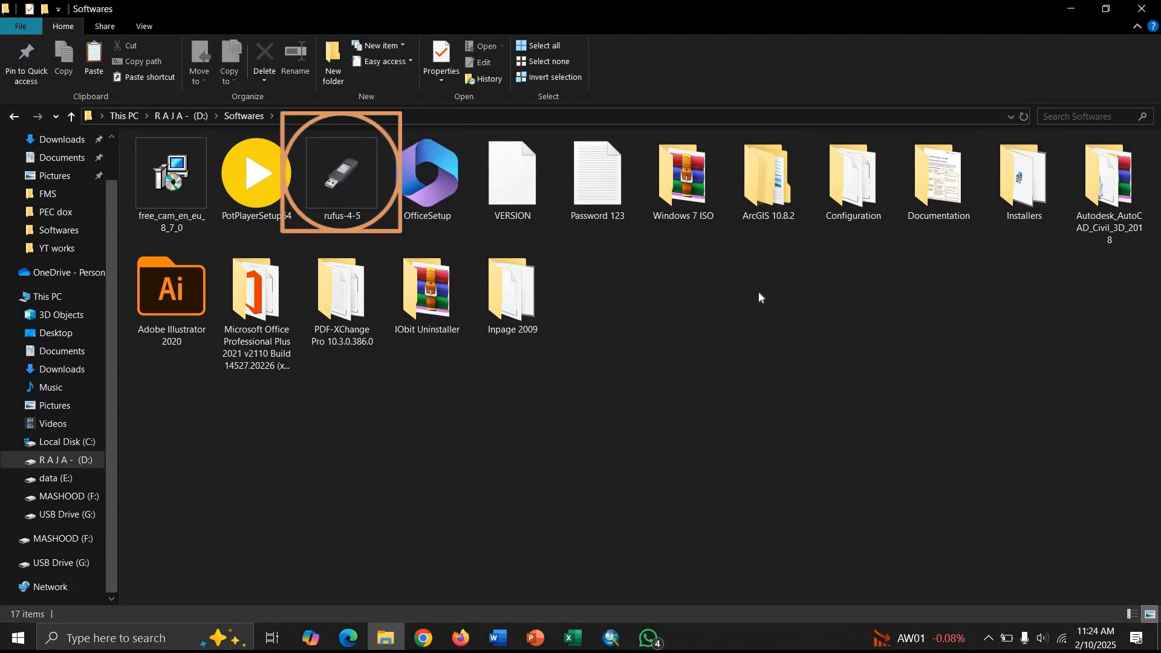
- Switch to Chrome with a user profile, search Google for "rufus download", and open the rufus.ie site
{"action": "left_click", "coordinate": [431, 638]}
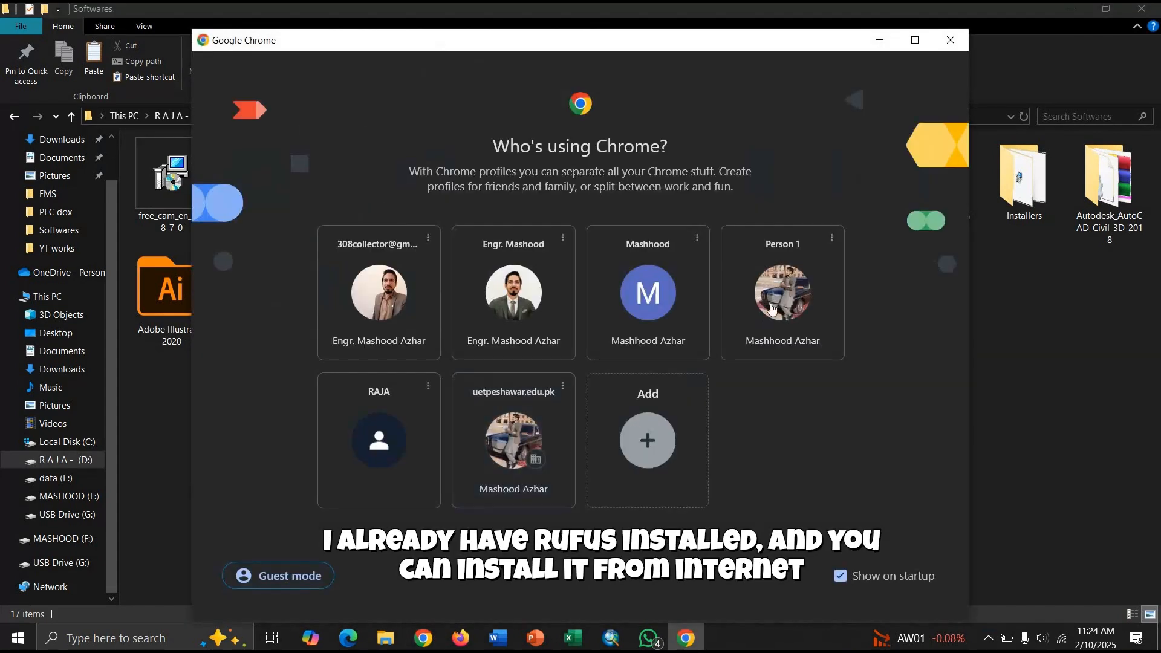
{"action": "left_click", "coordinate": [775, 301]}
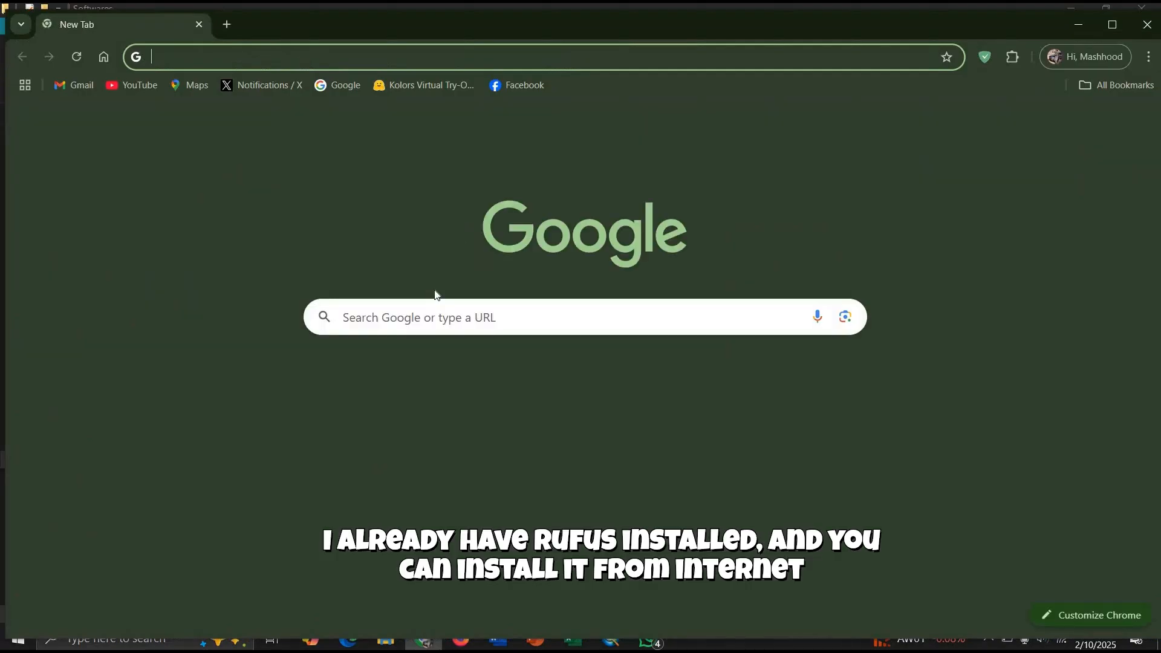
{"action": "left_click", "coordinate": [433, 322]}
{"action": "type", "text": "rufu"}
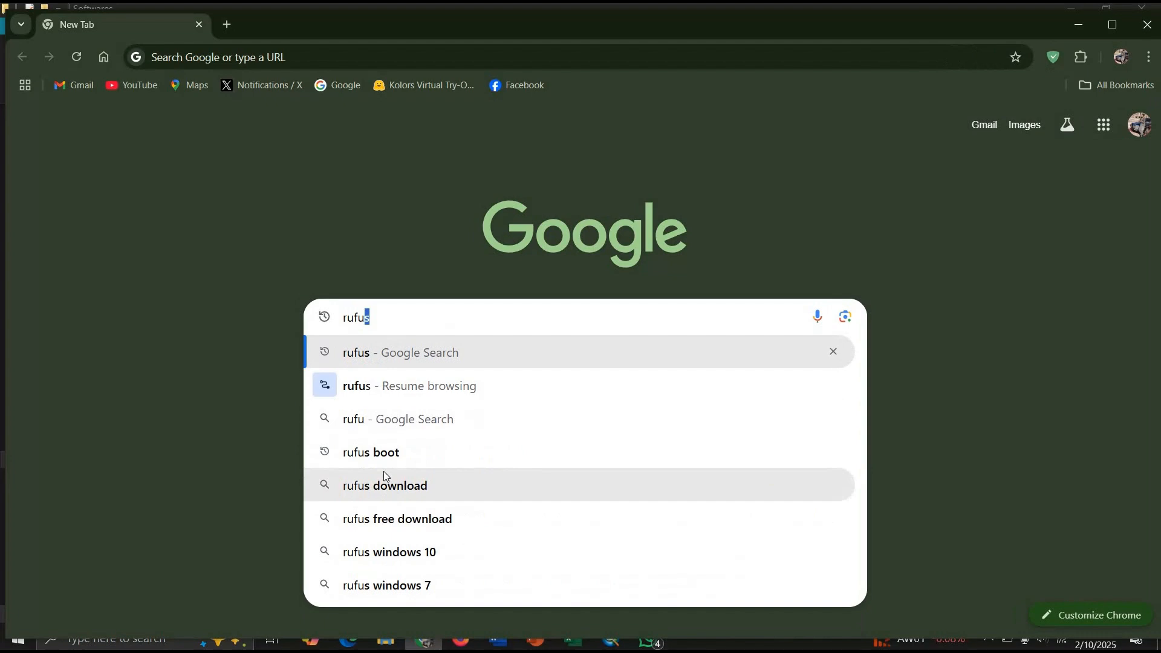
{"action": "left_click", "coordinate": [384, 471]}
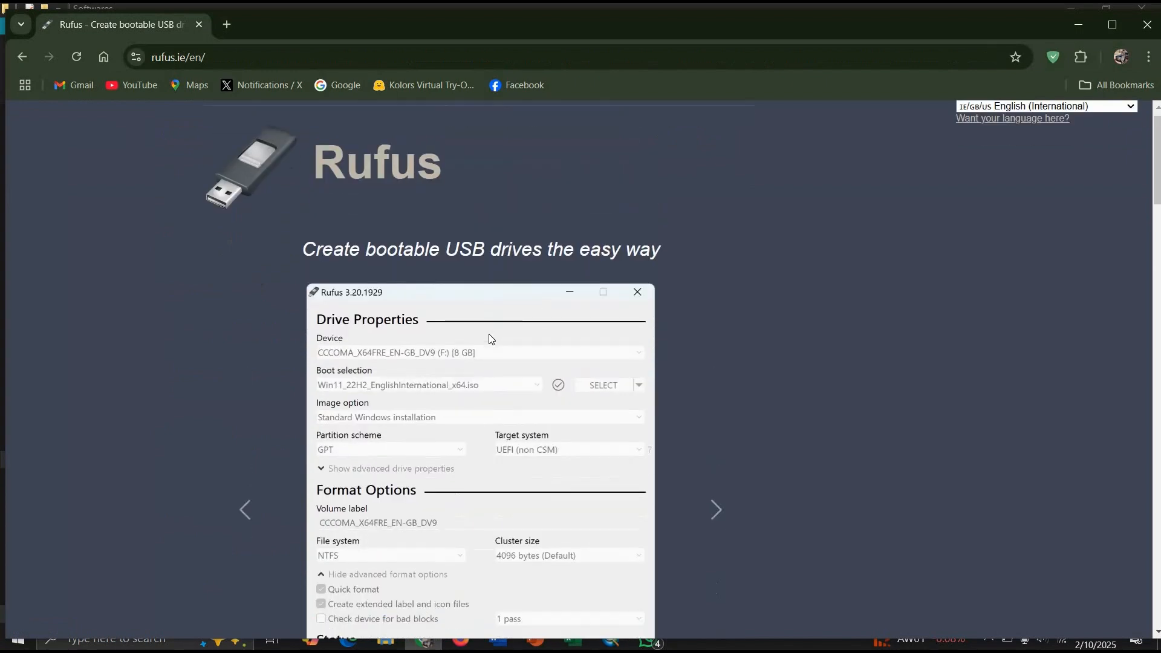
- Download the standard Windows x64 release rufus-4.6.exe, launch it, and minimize the browser
{"action": "scroll", "coordinate": [488, 338], "scroll_direction": "down", "scroll_amount": 10}
{"action": "scroll", "coordinate": [489, 339], "scroll_direction": "down", "scroll_amount": 2}
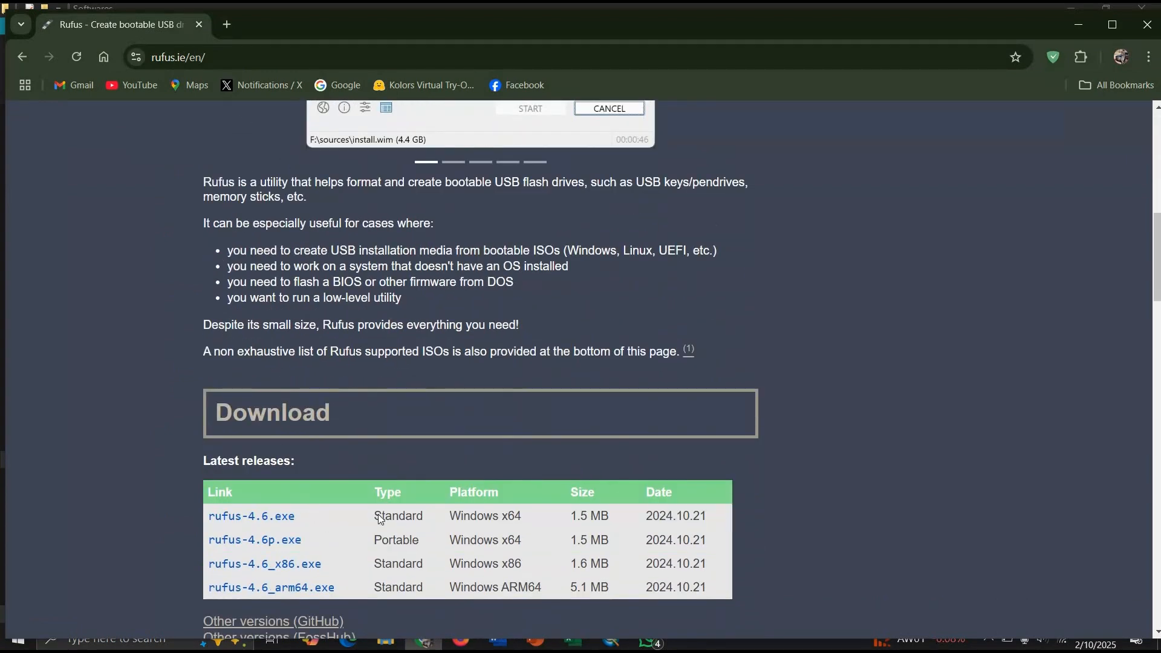
{"action": "left_click", "coordinate": [279, 517]}
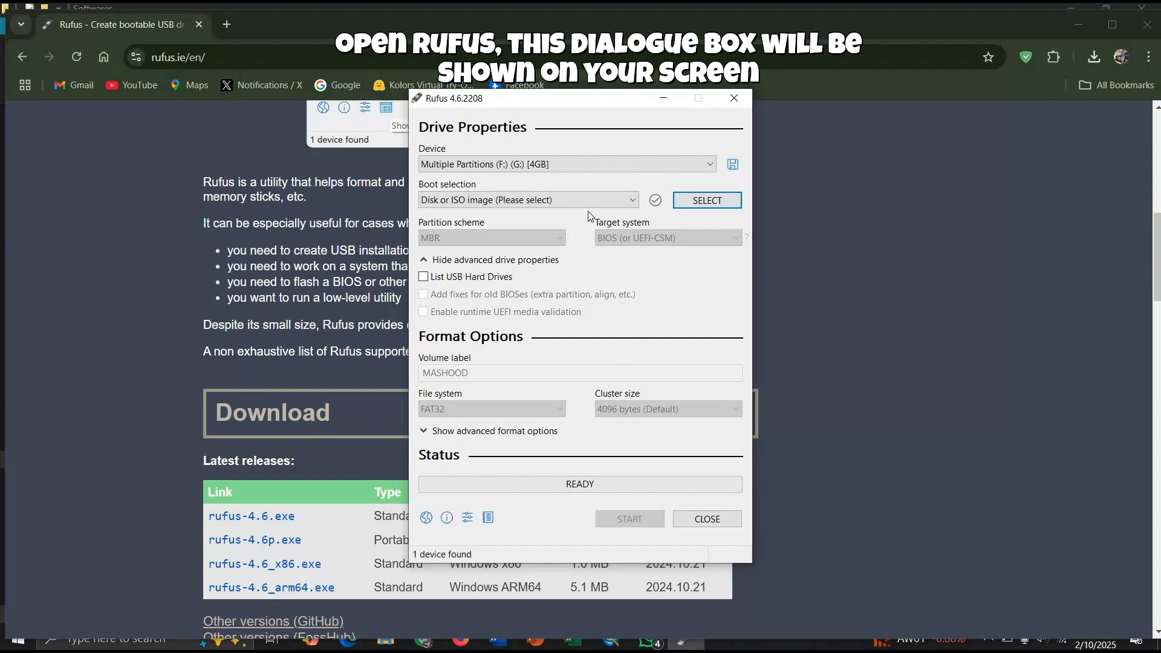
{"action": "left_click", "coordinate": [1077, 26]}
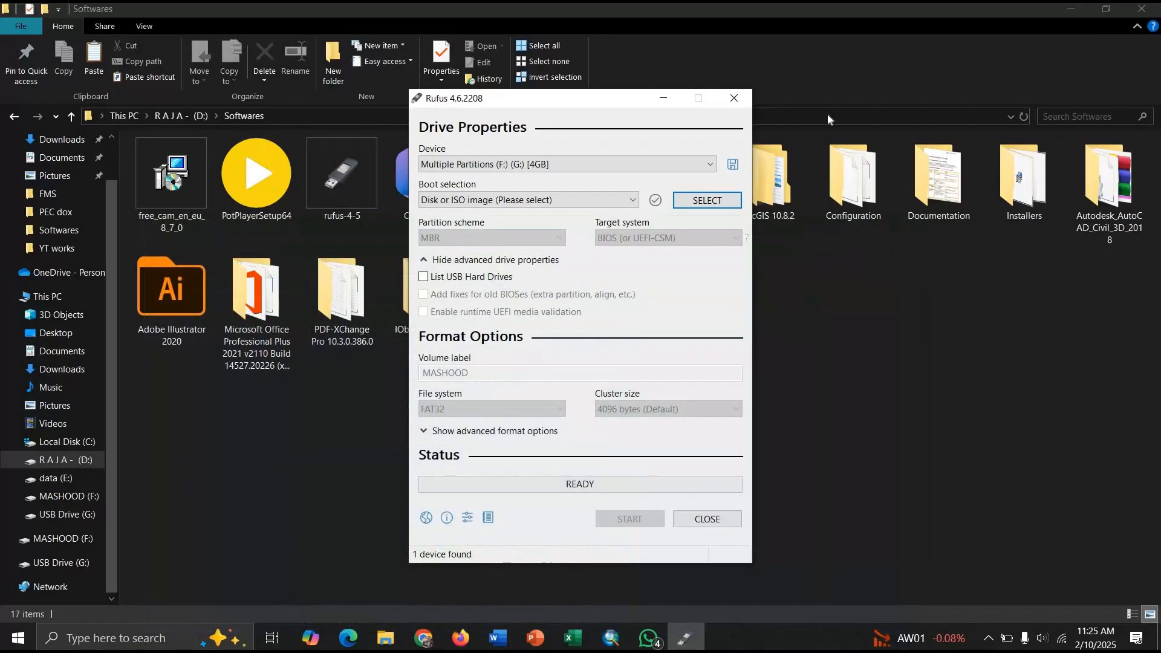
- Choose the 4GB USB device (F:) (G:) and set the boot selection to Disk or ISO image
{"action": "left_click", "coordinate": [554, 167]}
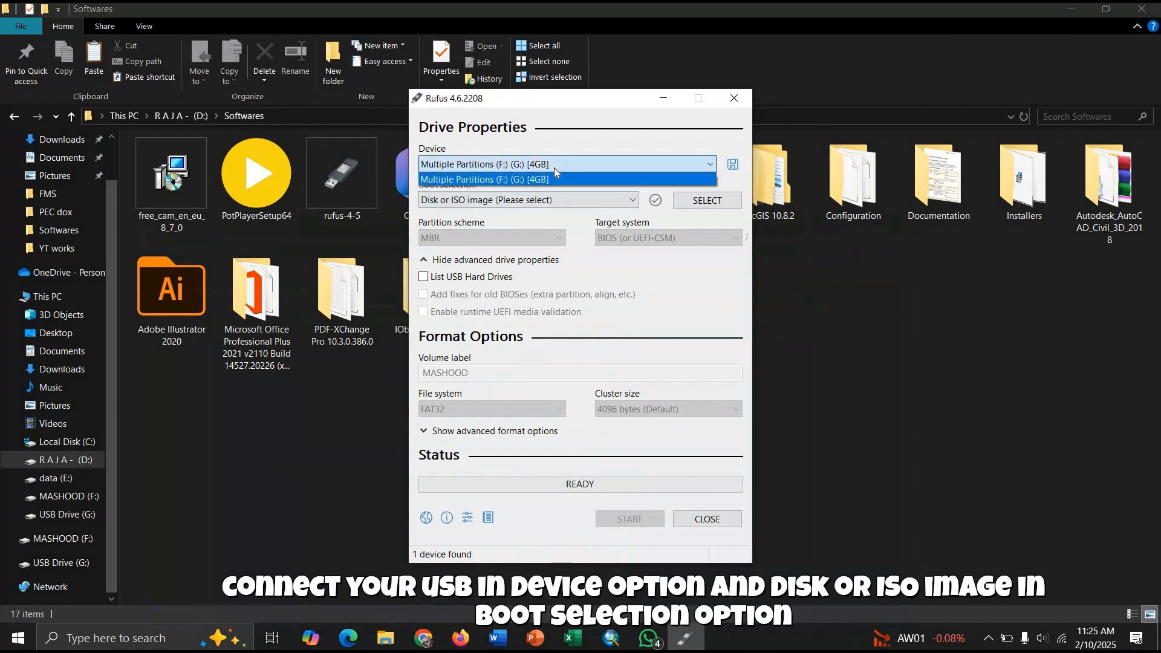
{"action": "left_click", "coordinate": [554, 168]}
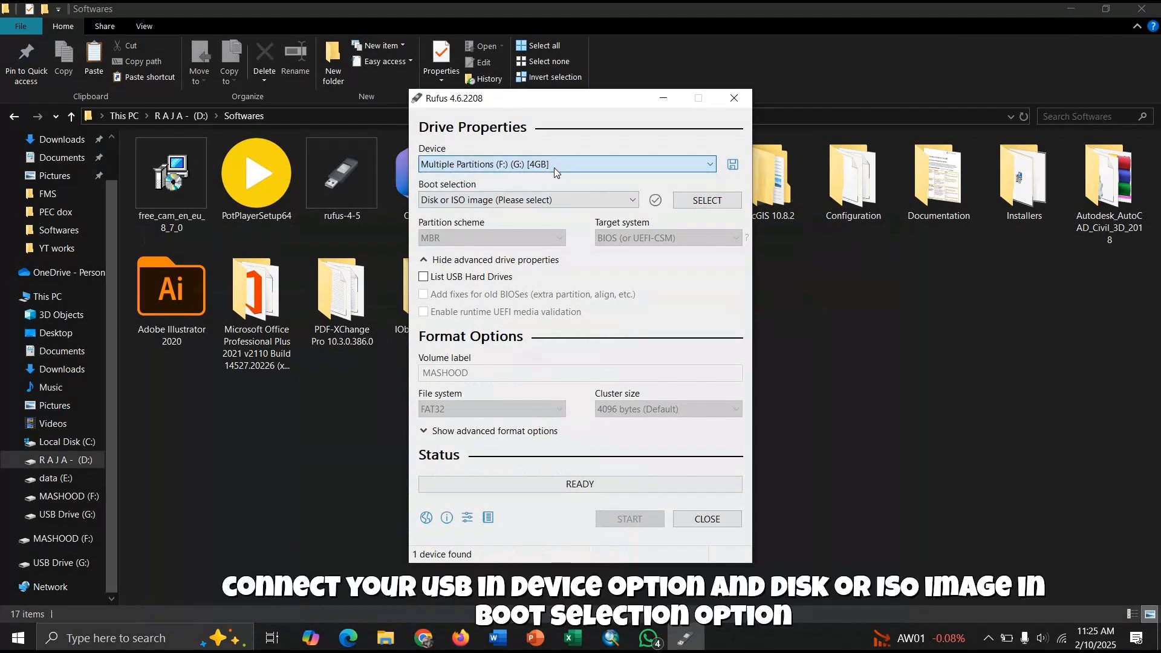
{"action": "left_click", "coordinate": [475, 200]}
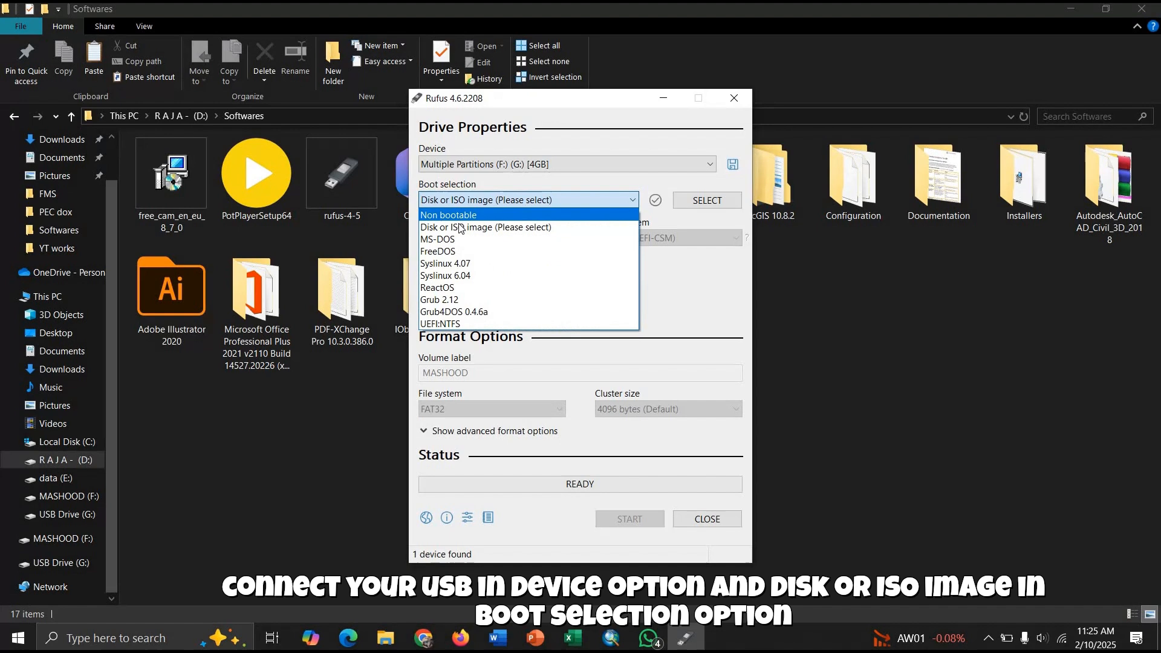
{"action": "left_click", "coordinate": [460, 228]}
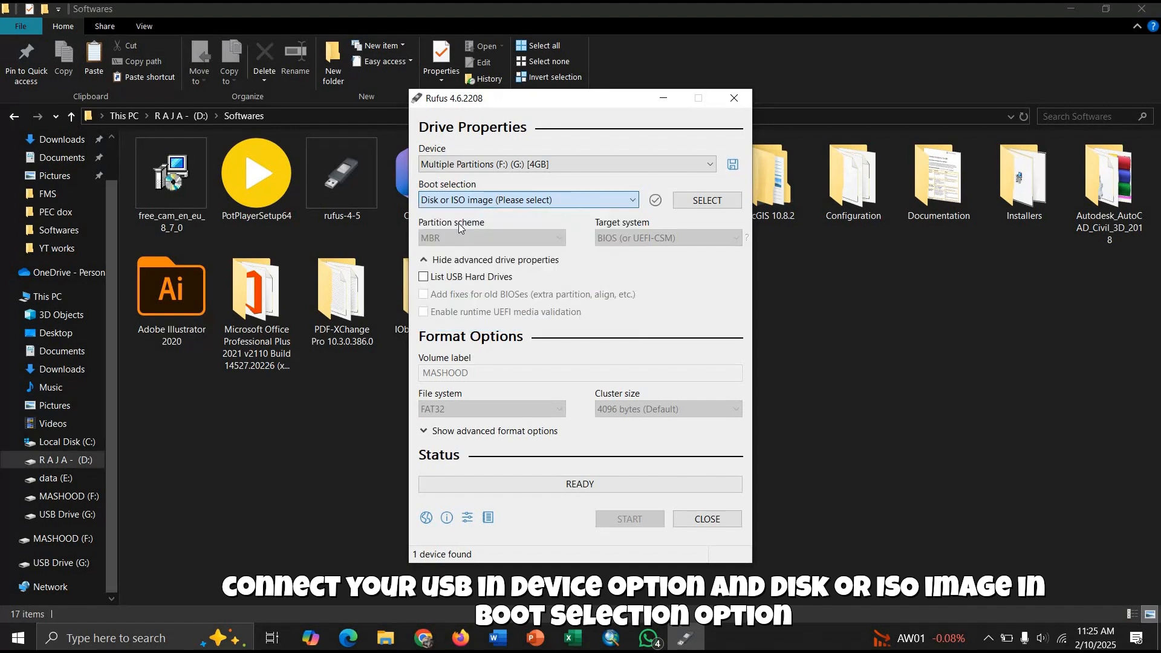
- Load the Windows-7-Home-Premium-x64-SP1 image from the Softwares\Windows 7 ISO folder on drive D:
{"action": "left_click", "coordinate": [696, 202]}
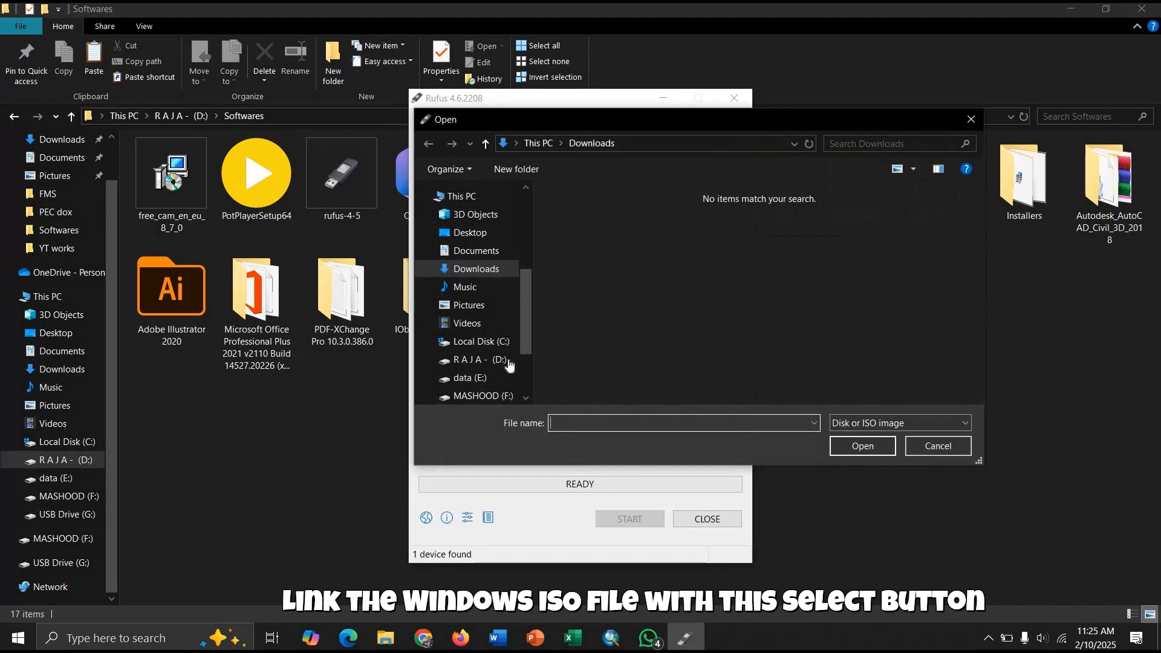
{"action": "left_click", "coordinate": [478, 360]}
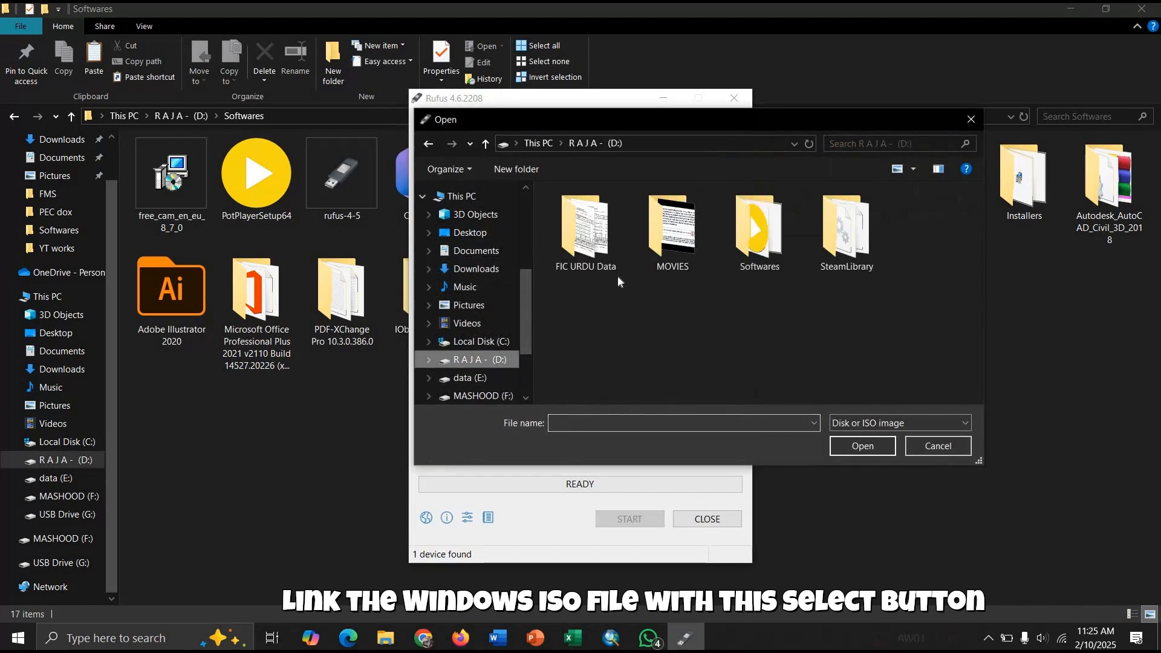
{"action": "double_click", "coordinate": [745, 245]}
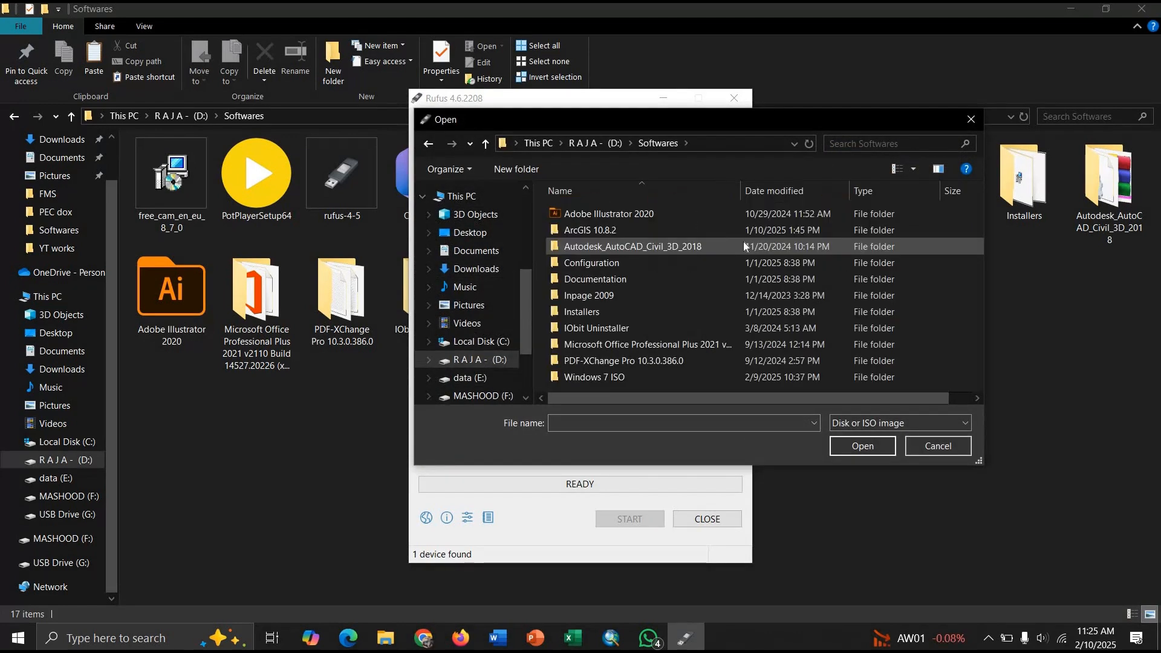
{"action": "double_click", "coordinate": [600, 376]}
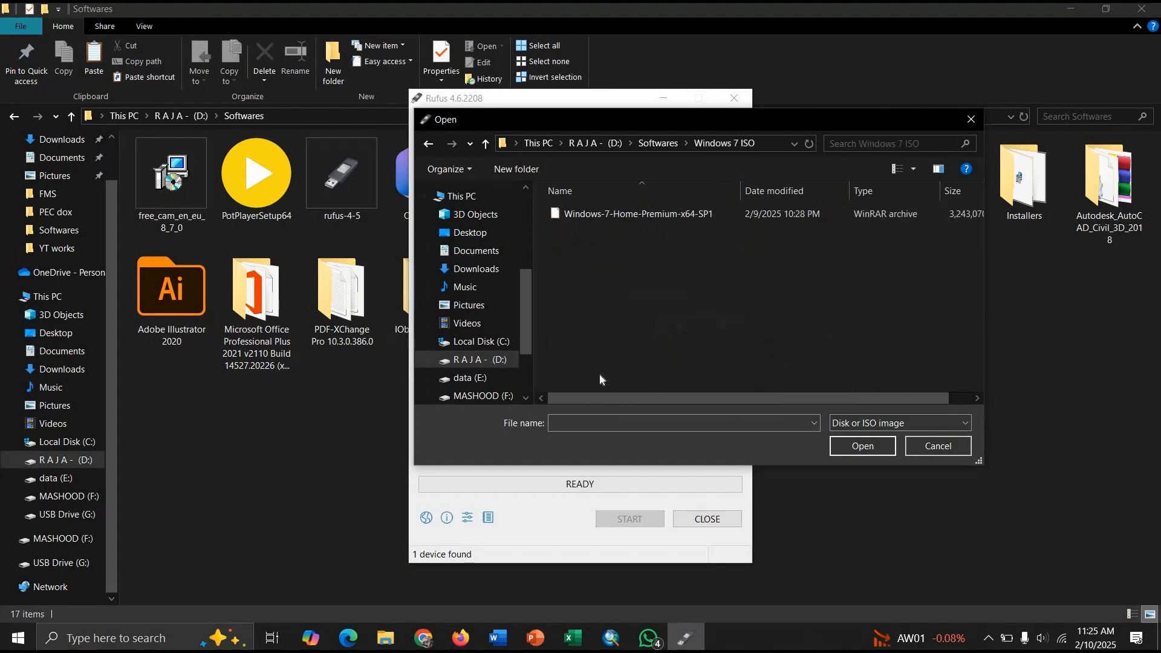
{"action": "double_click", "coordinate": [618, 219]}
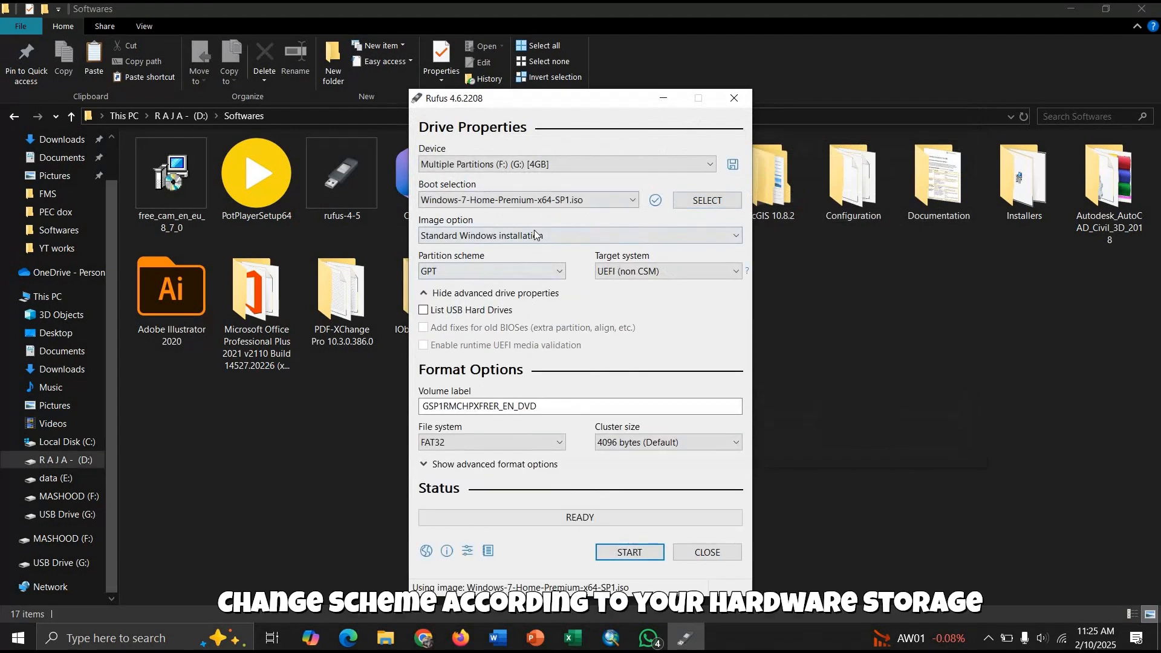
- Switch the partition scheme to MBR and set it back to GPT
{"action": "left_click", "coordinate": [557, 275]}
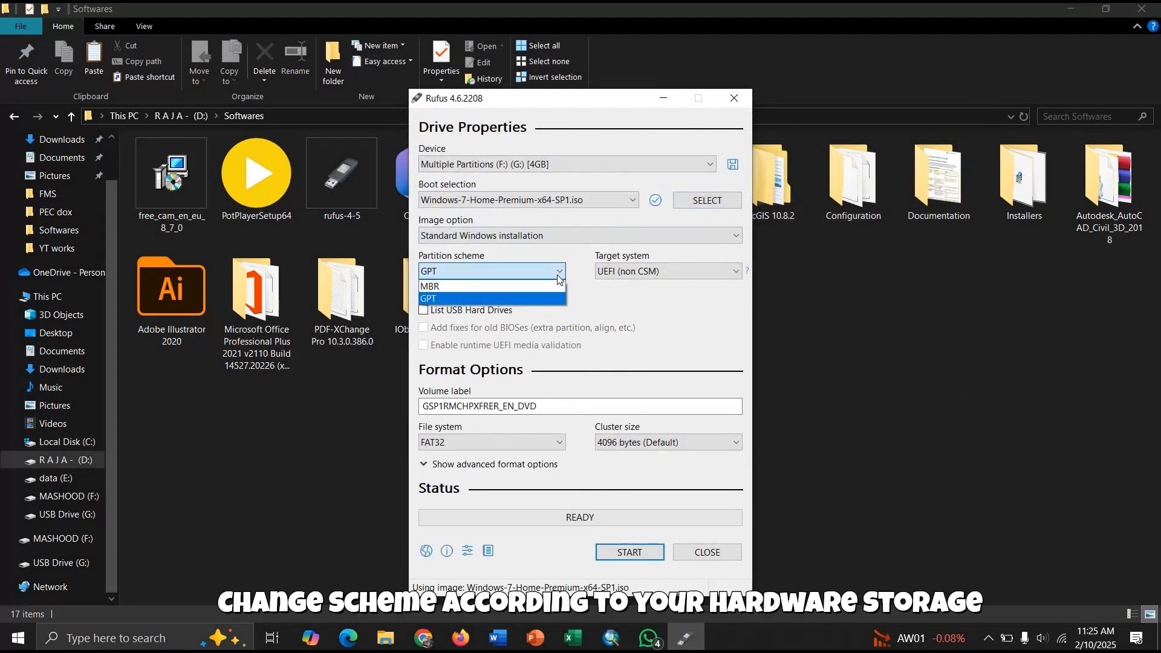
{"action": "left_click", "coordinate": [557, 275]}
{"action": "left_click", "coordinate": [557, 275]}
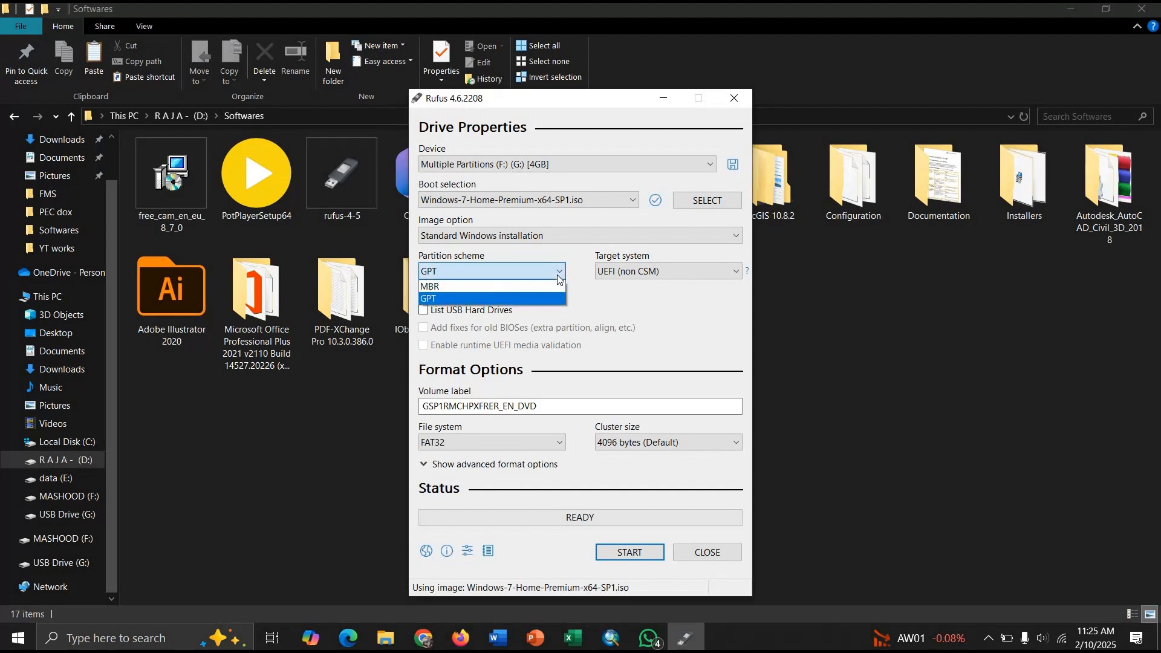
{"action": "left_click", "coordinate": [446, 290]}
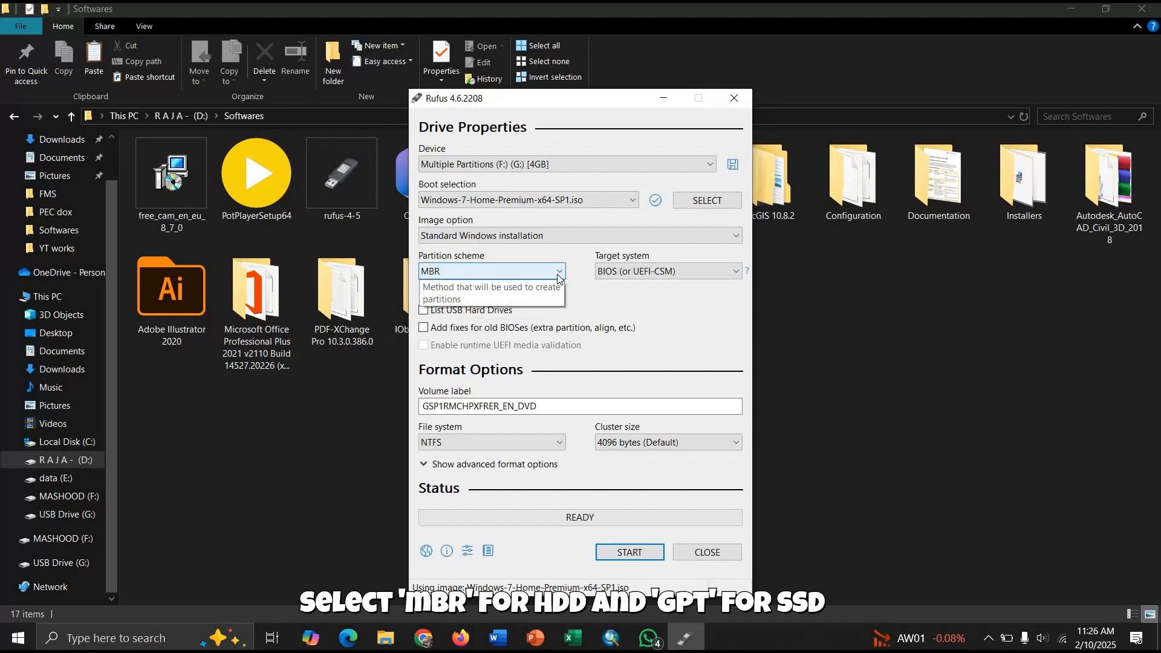
{"action": "left_click", "coordinate": [488, 276]}
{"action": "left_click", "coordinate": [466, 299]}
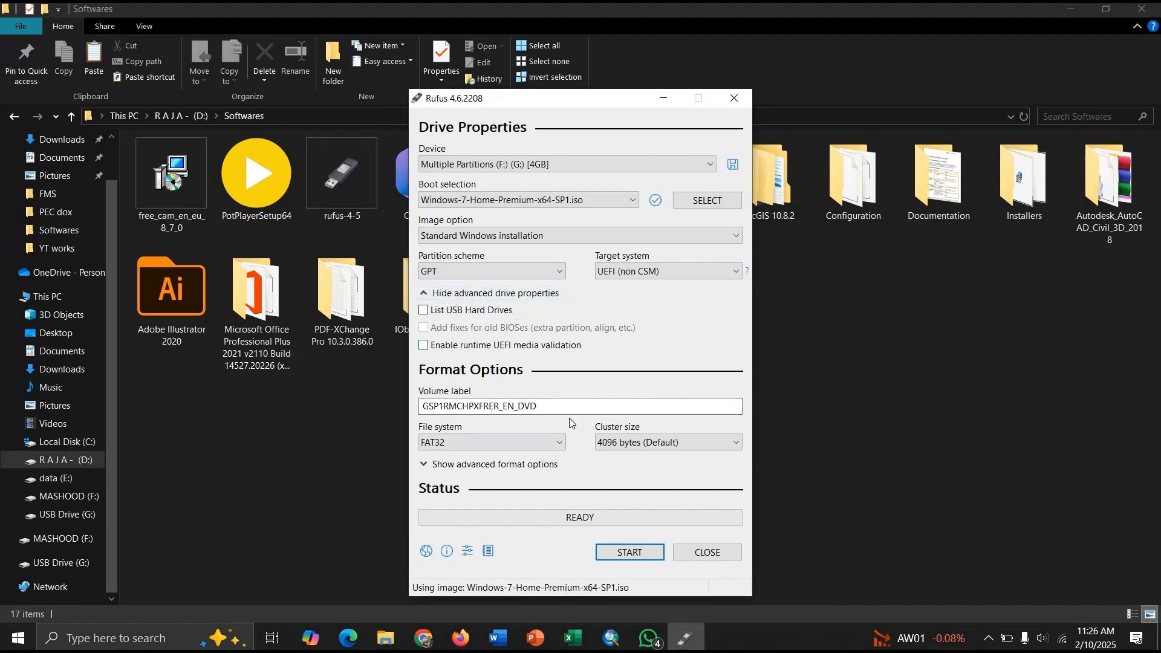
{"action": "left_click", "coordinate": [631, 553]}
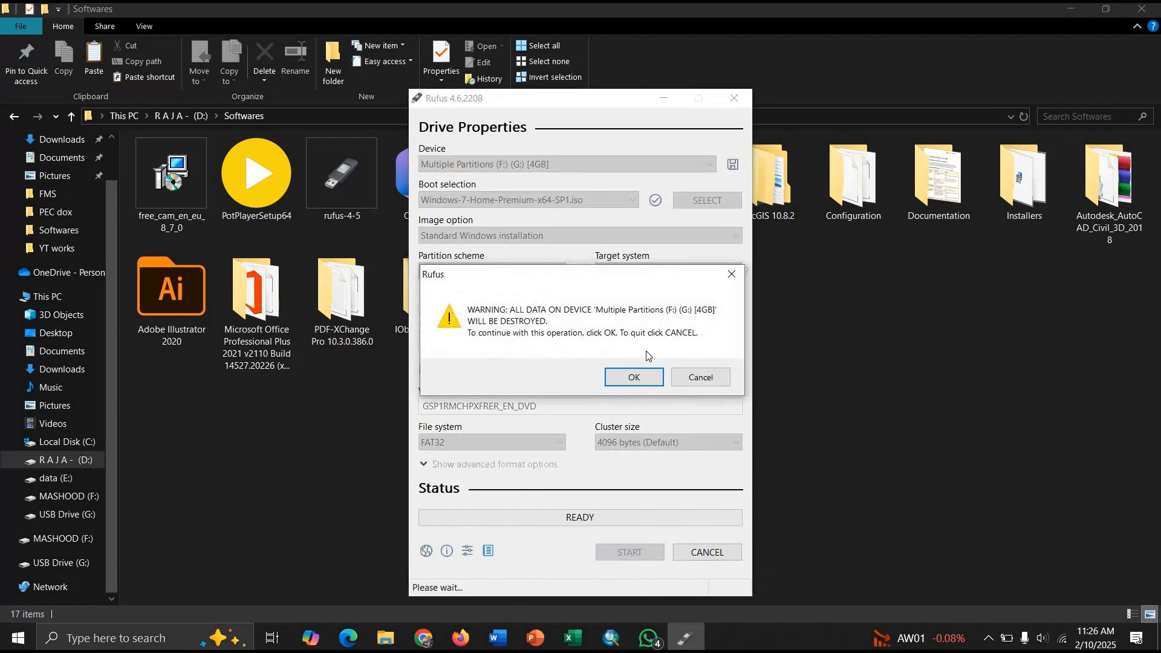
{"action": "left_click", "coordinate": [633, 378]}
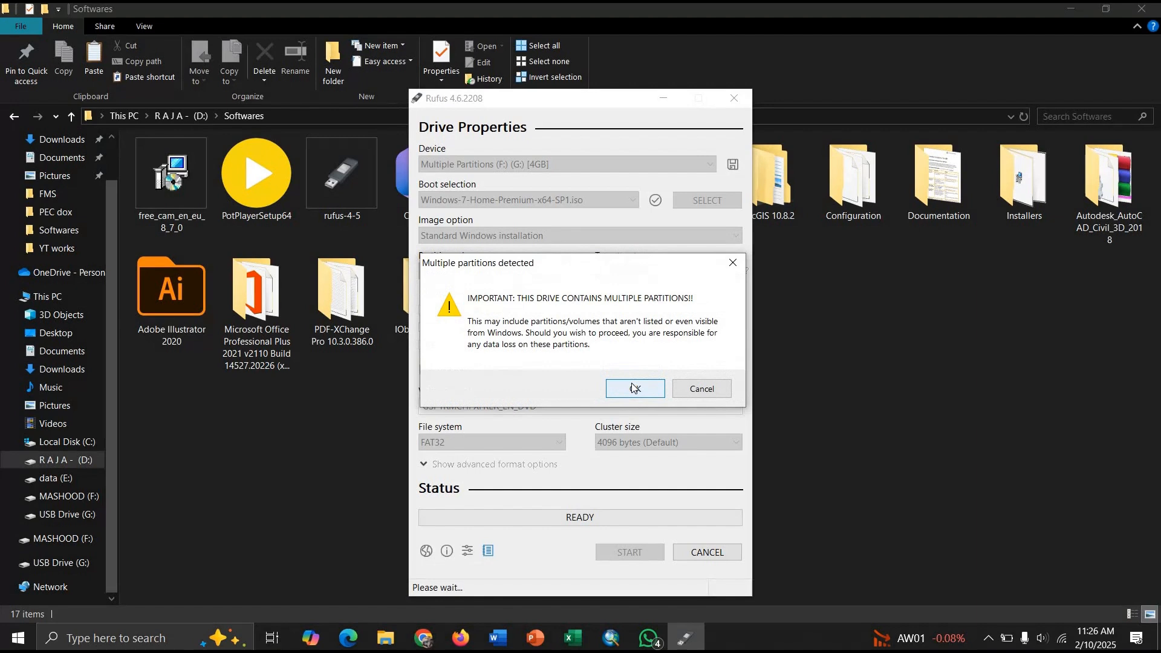
{"action": "left_click", "coordinate": [691, 384]}
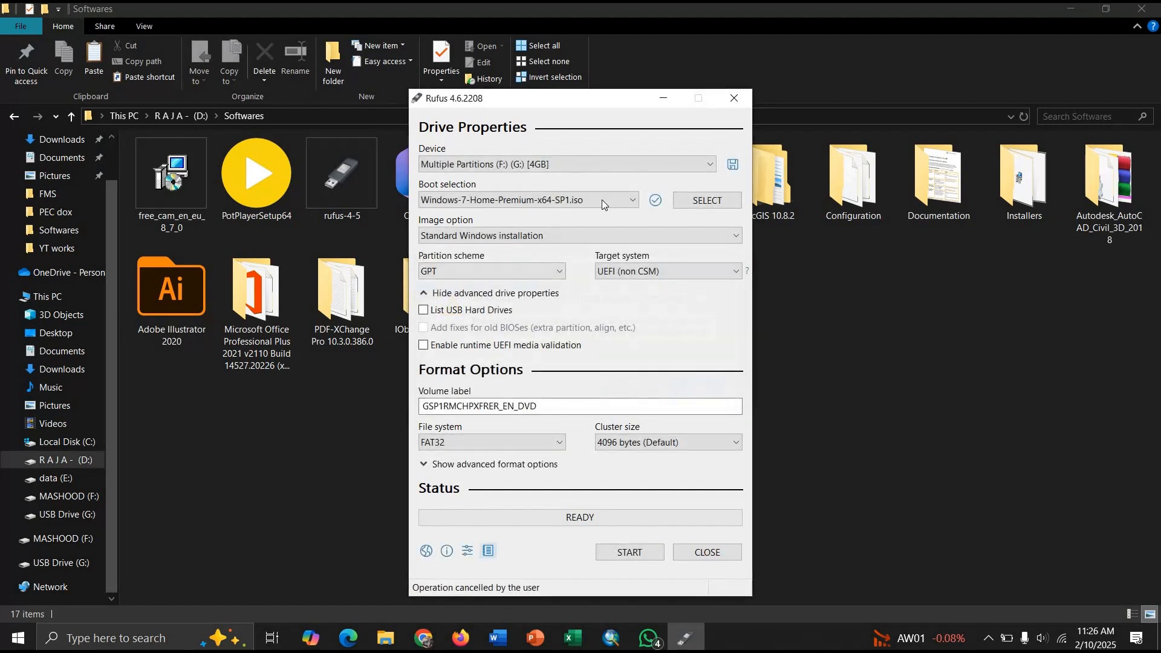
- Keep the 4GB USB device (F:) (G:) selected and start writing the image, accepting the erasure of all its data and partitions
{"action": "left_click", "coordinate": [639, 166]}
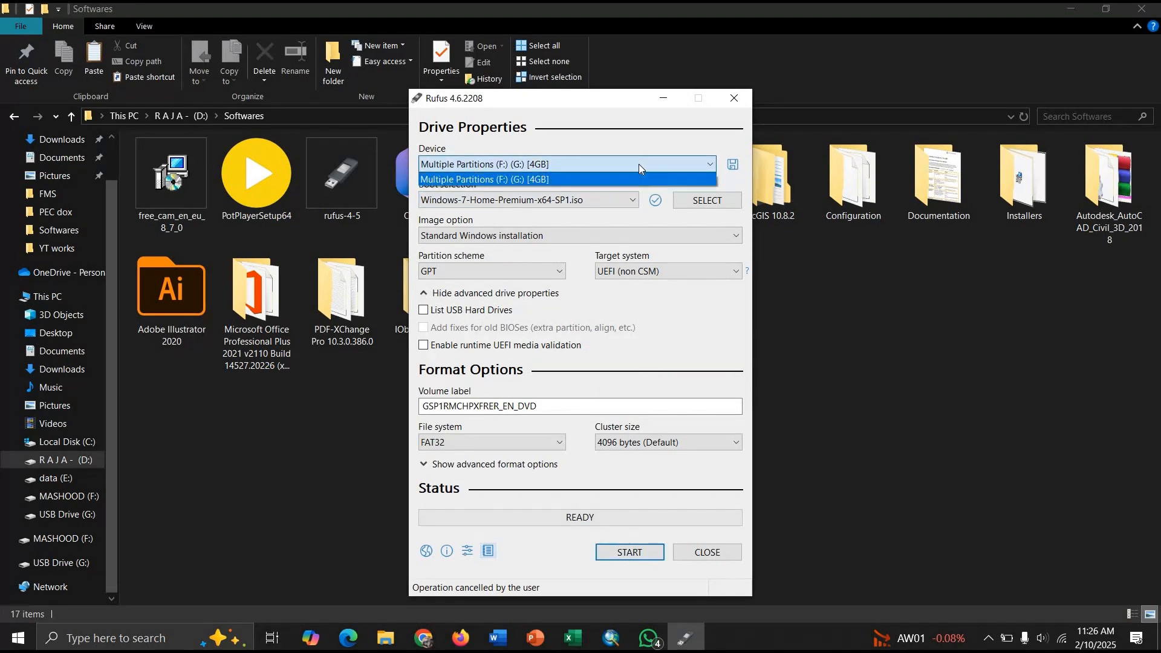
{"action": "left_click", "coordinate": [638, 164]}
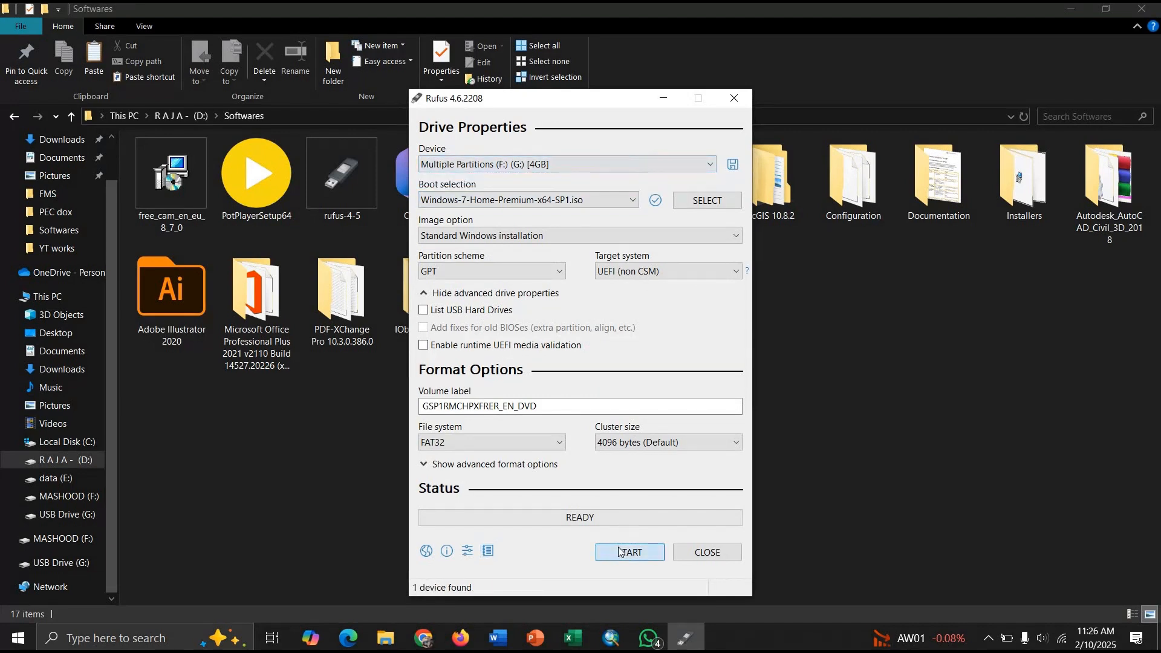
{"action": "left_click", "coordinate": [620, 552]}
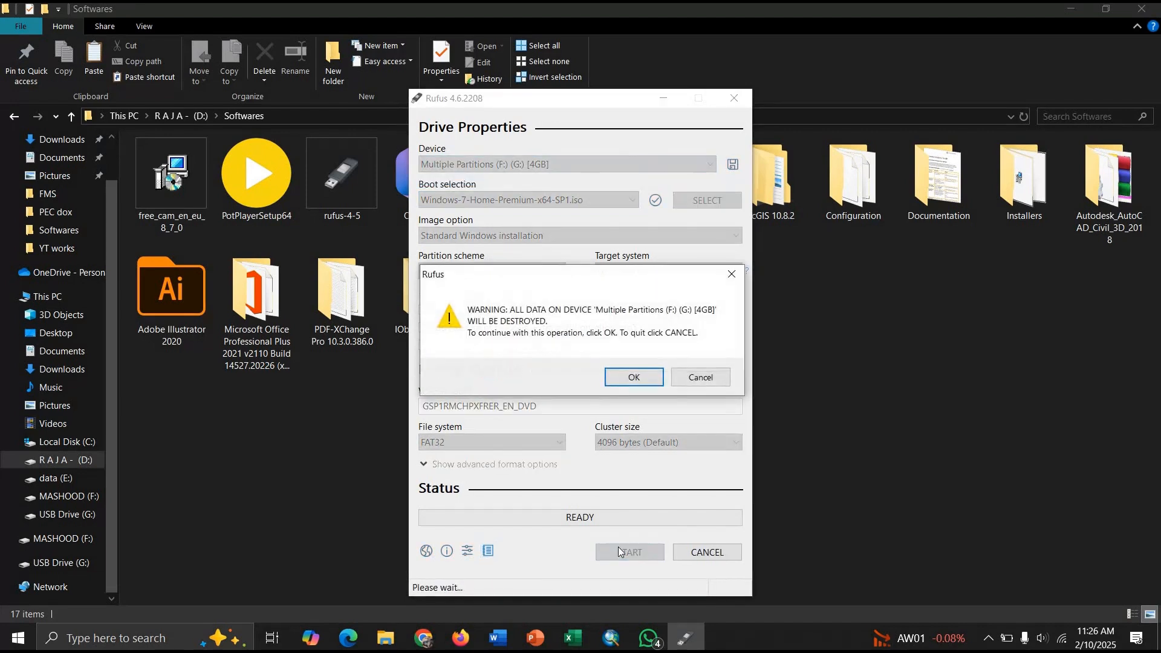
{"action": "left_click", "coordinate": [609, 381]}
{"action": "left_click", "coordinate": [614, 385]}
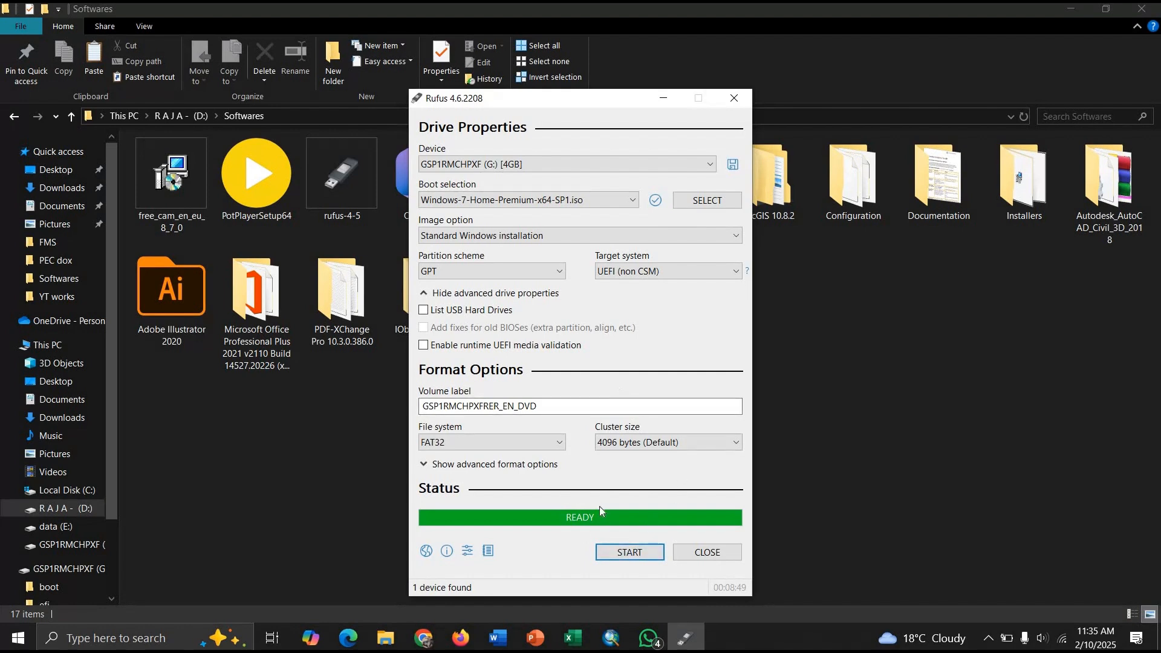
- Close Rufus, check the USB drive among the drives in This PC, and close the File Explorer window
{"action": "left_click", "coordinate": [713, 553]}
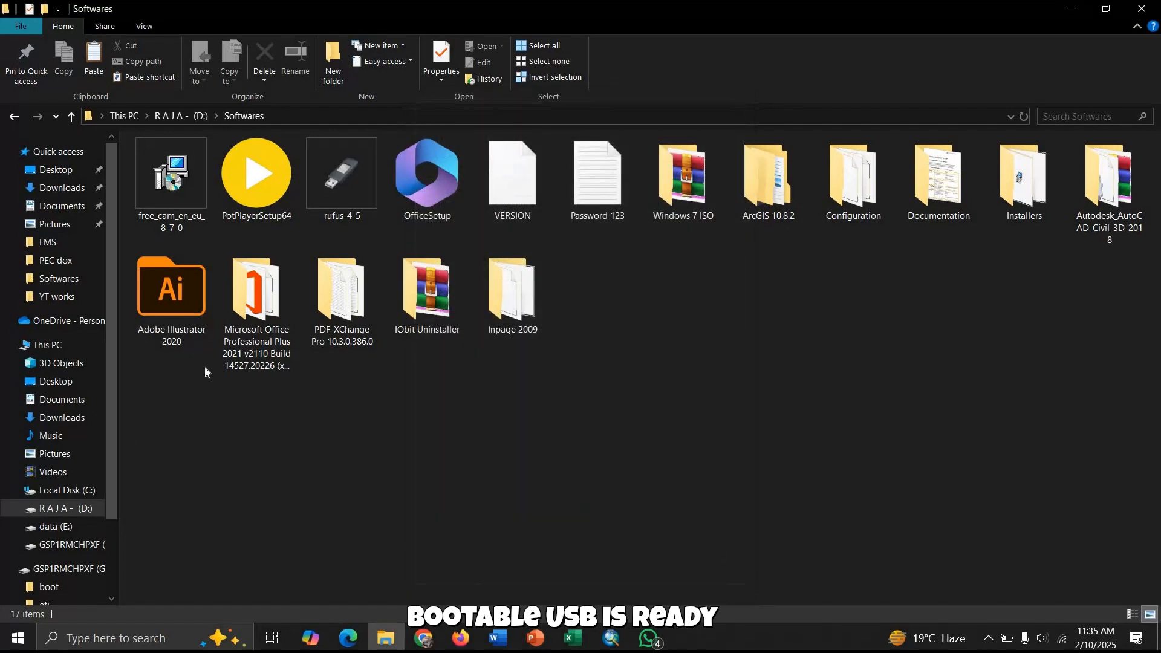
{"action": "left_click", "coordinate": [48, 345]}
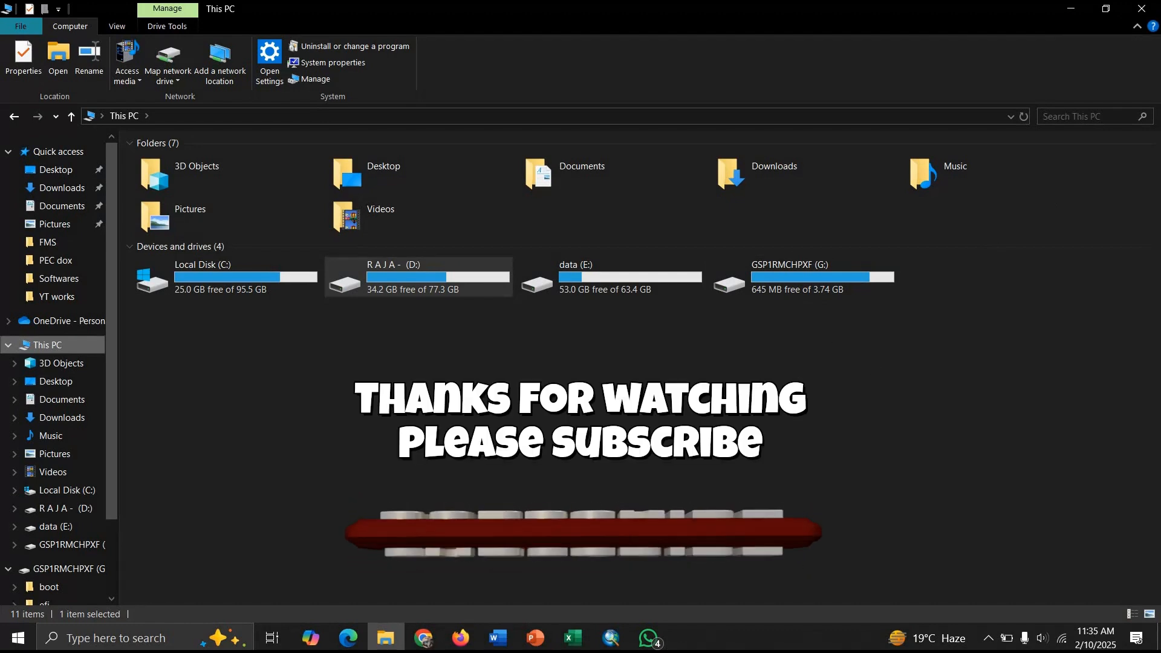
{"action": "left_click", "coordinate": [1139, 10]}
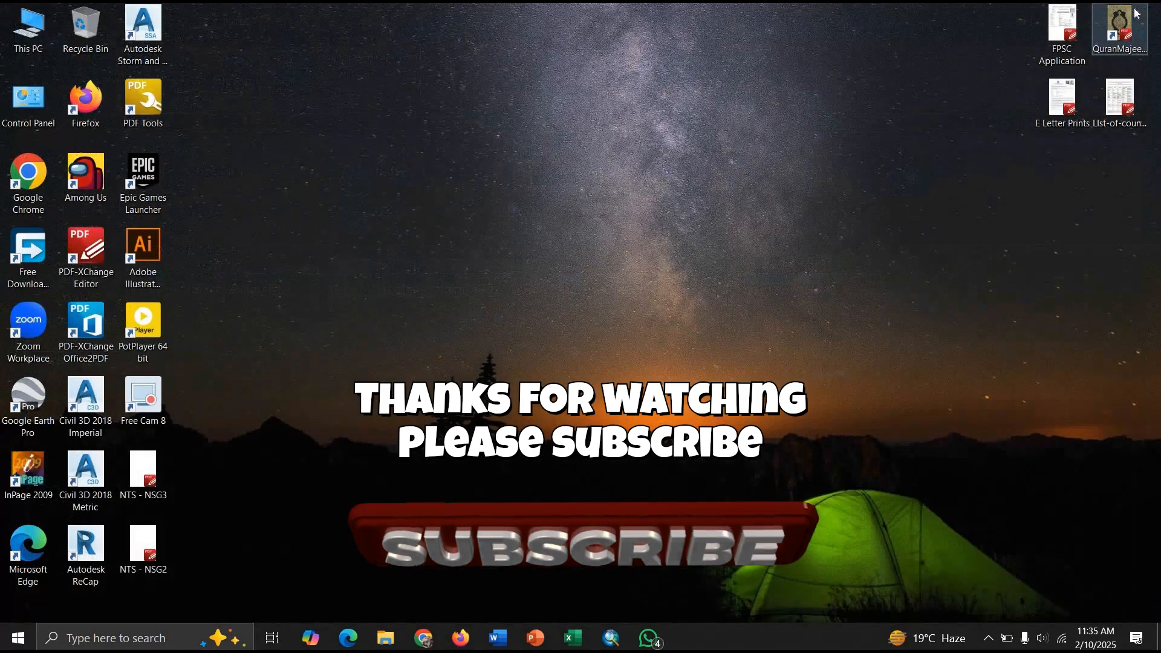
{"action": "right_click", "coordinate": [694, 195]}
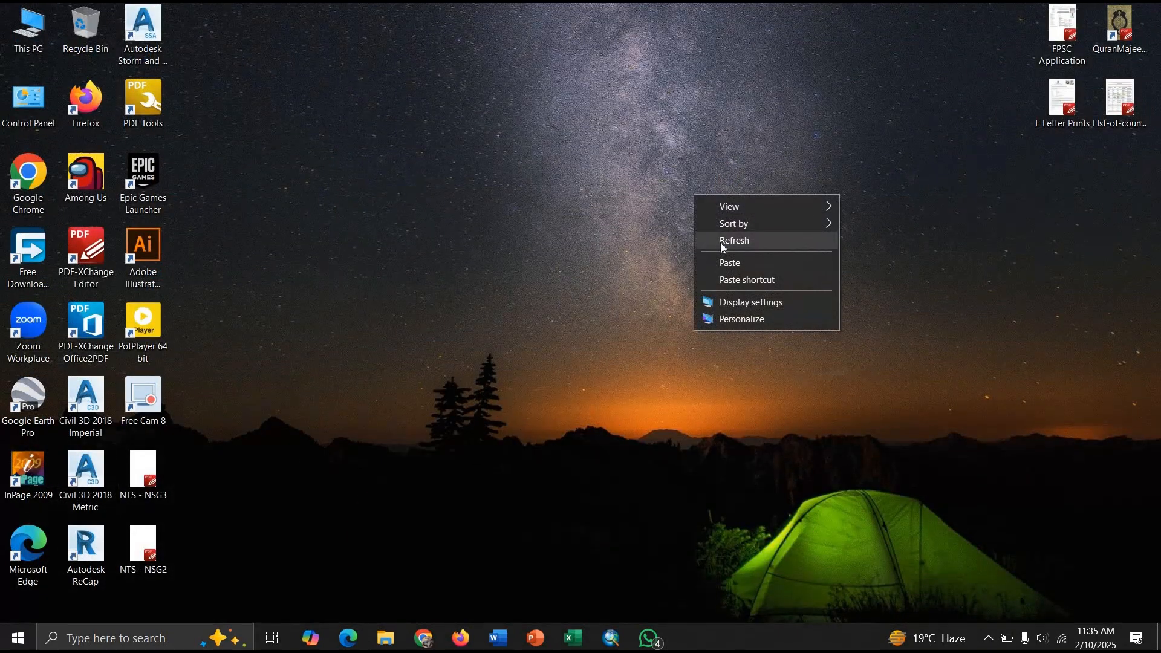